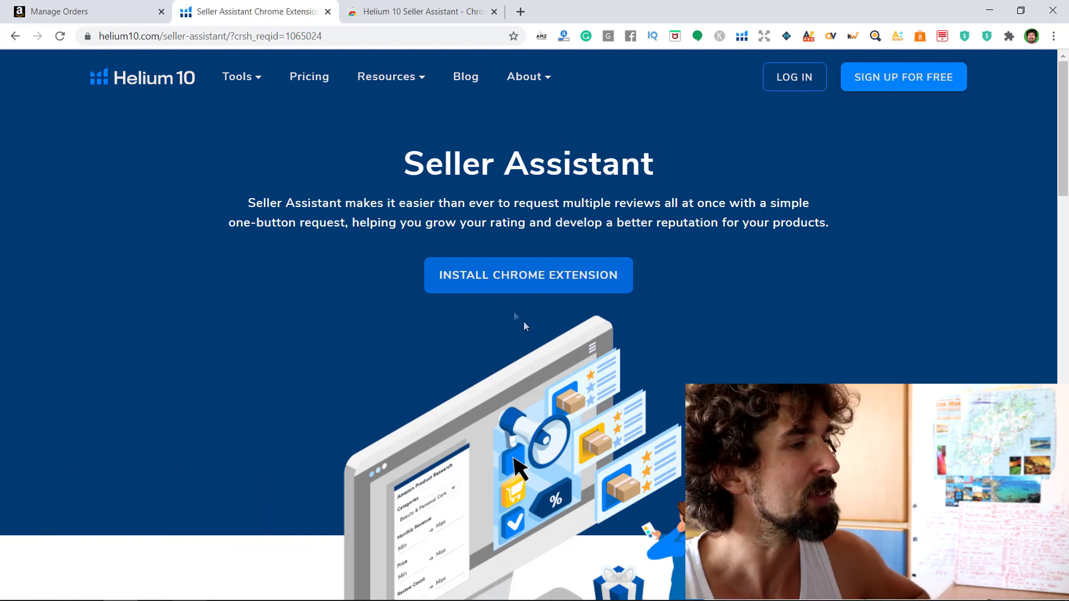
# Browse the Helium 10 Seller Assistant Web Store listing's screenshot carousel and Overview description.
pyautogui.click(392, 14)
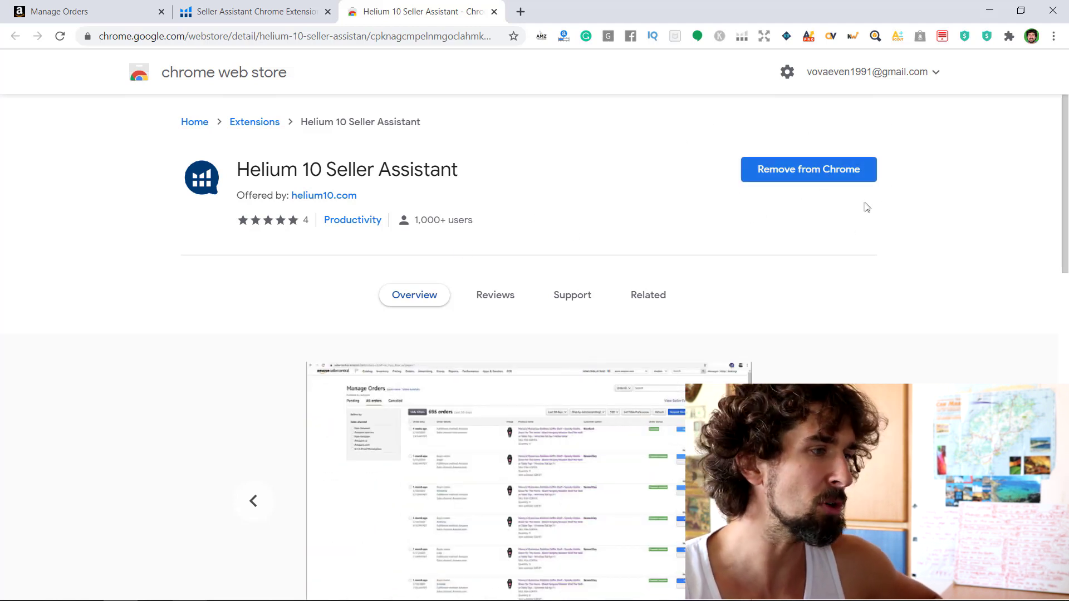
pyautogui.scroll(-3, 1063, 191)
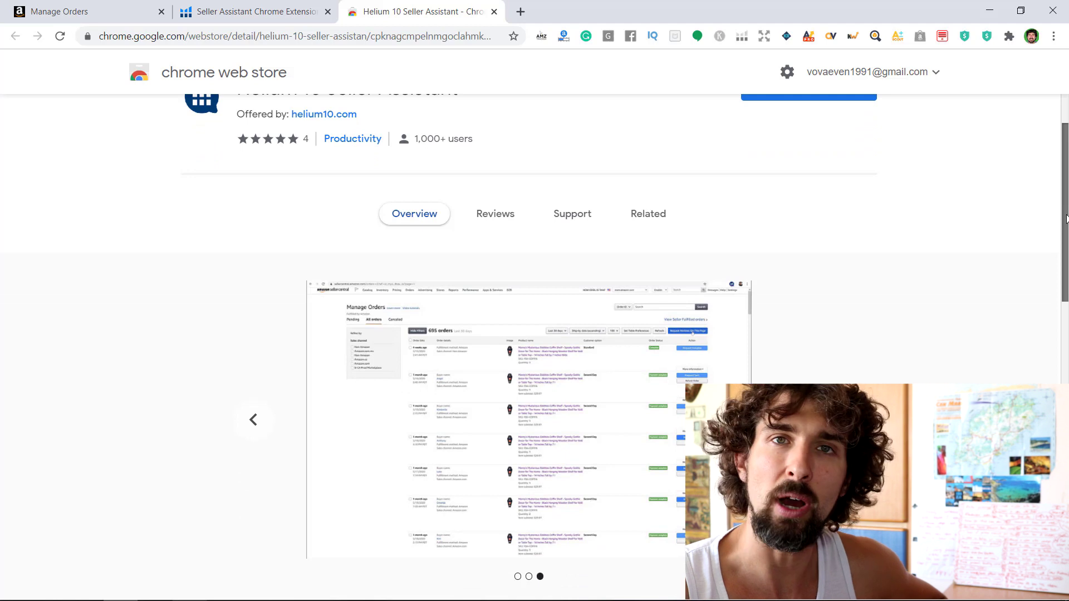
pyautogui.scroll(-2, 846, 261)
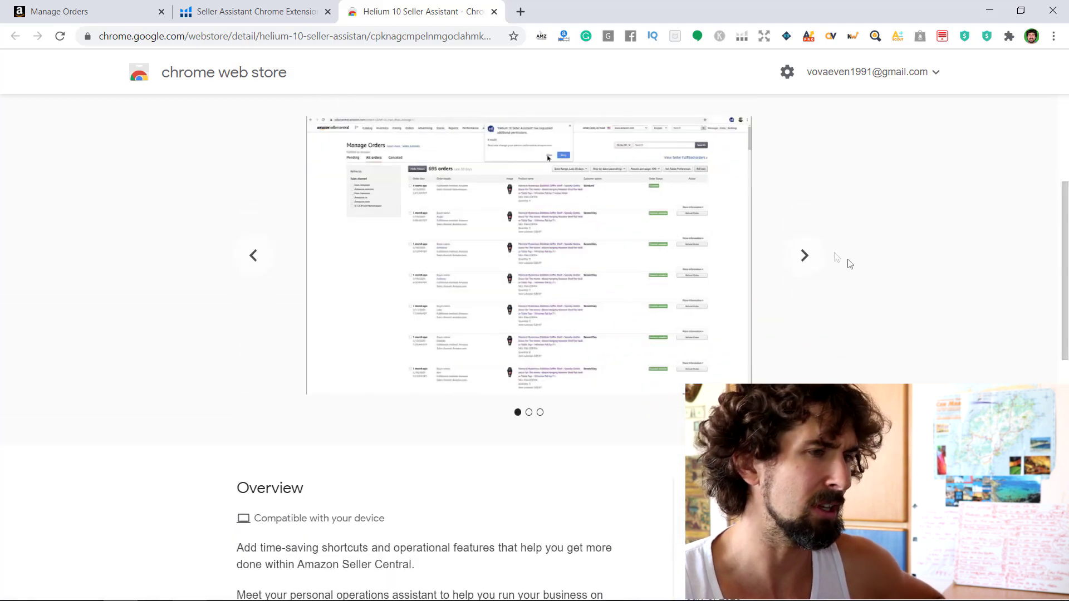
pyautogui.click(805, 257)
pyautogui.scroll(-3, 796, 290)
pyautogui.scroll(-2, 783, 340)
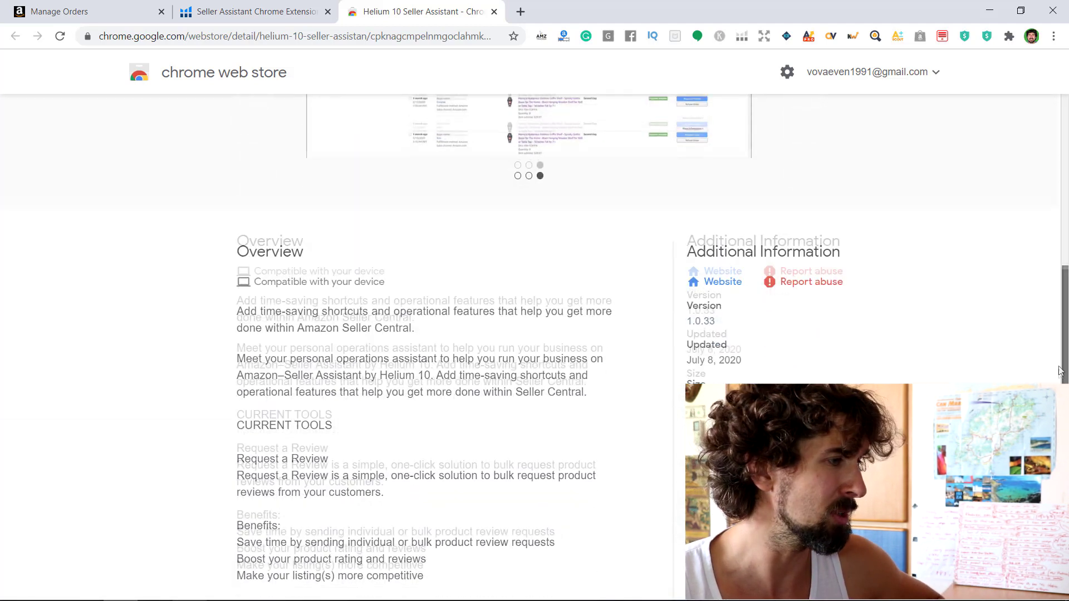
pyautogui.scroll(-1, 774, 370)
pyautogui.scroll(-5, 780, 357)
pyautogui.scroll(20, 891, 223)
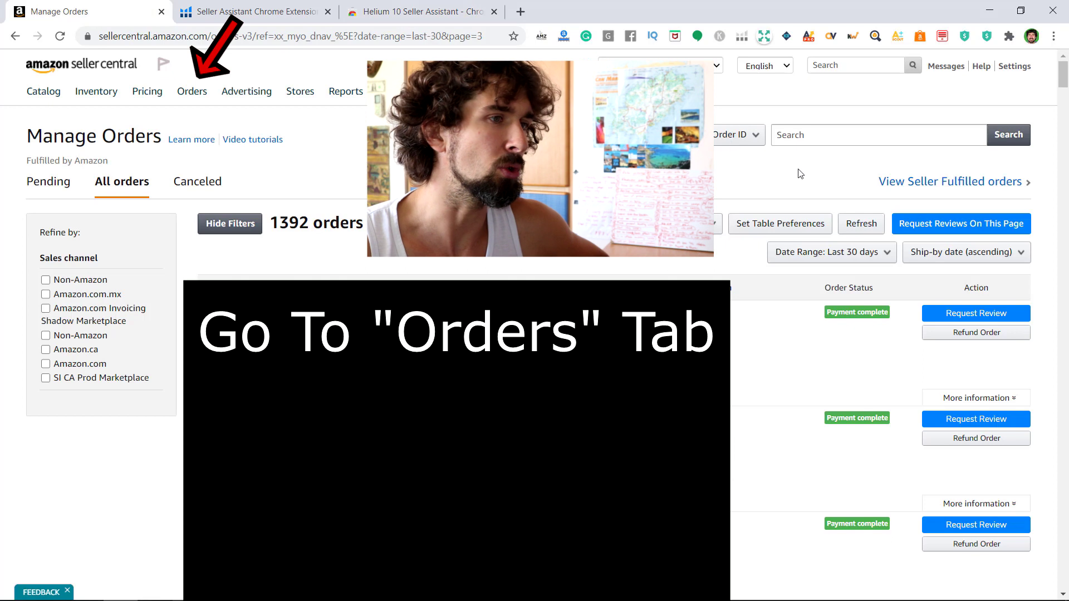
pyautogui.click(1034, 37)
pyautogui.click(1033, 36)
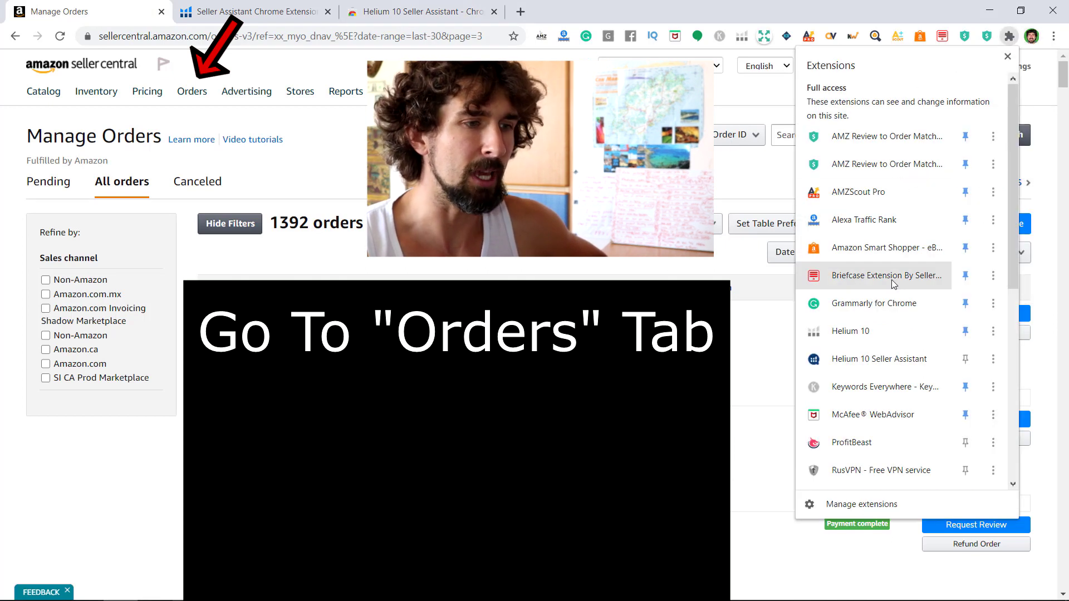
pyautogui.scroll(-5, 896, 283)
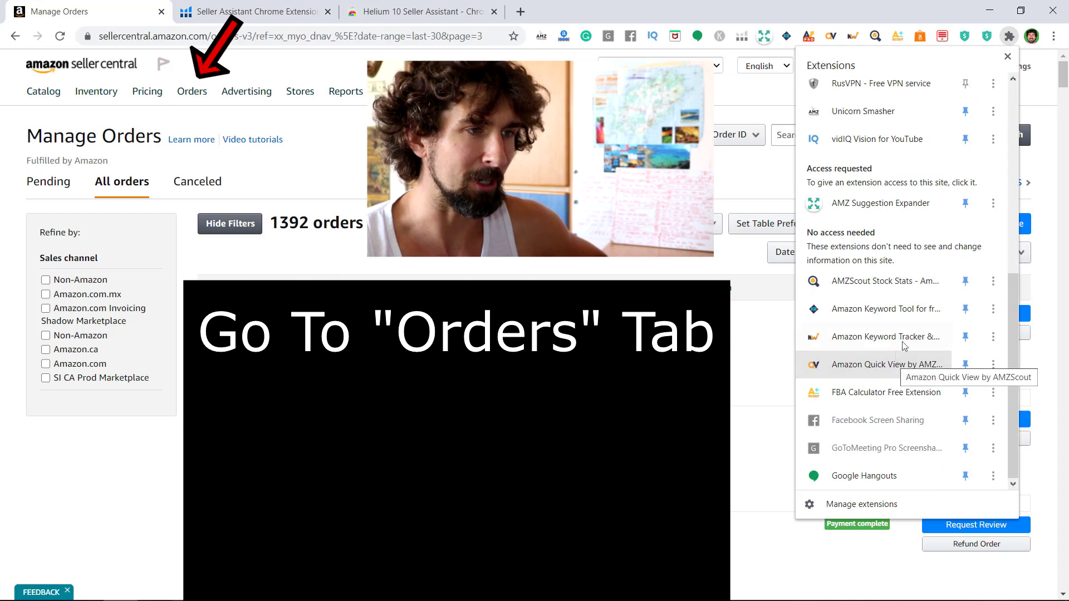
pyautogui.scroll(2, 902, 396)
pyautogui.scroll(3, 901, 390)
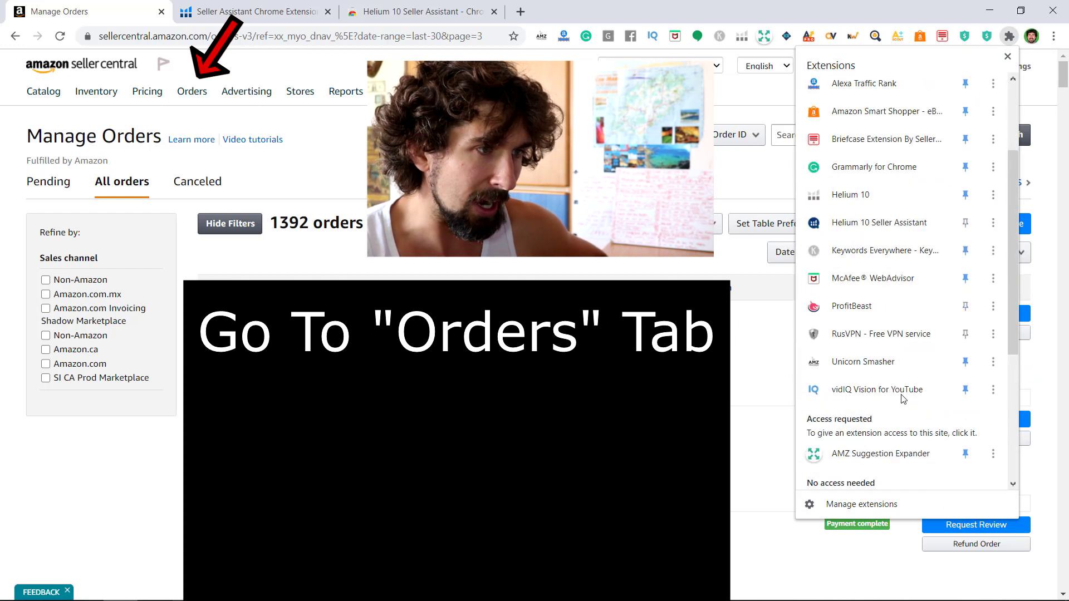
pyautogui.scroll(2, 899, 373)
pyautogui.scroll(1, 897, 360)
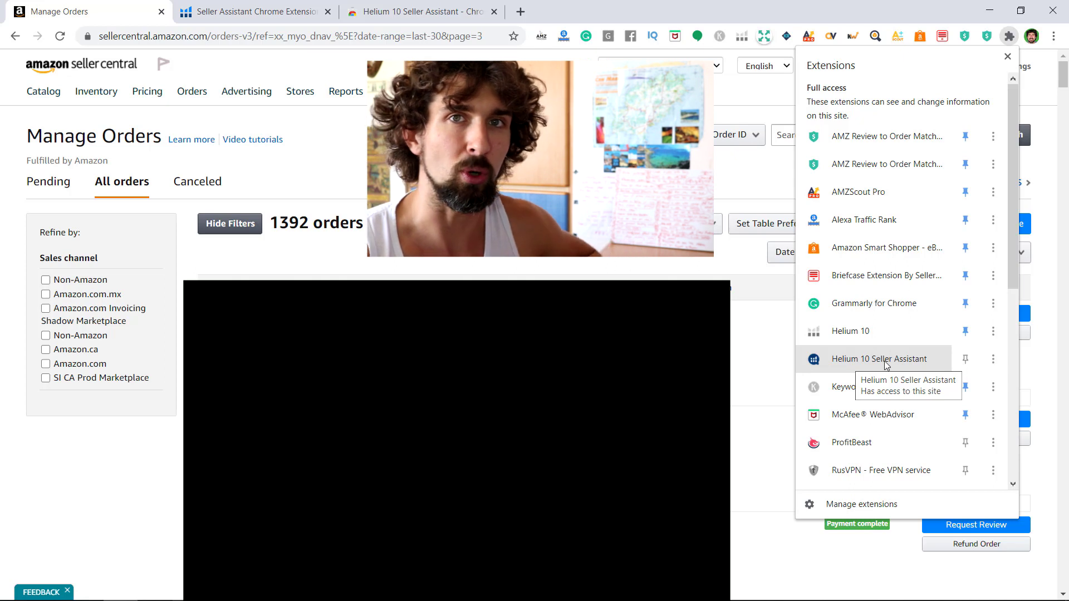
pyautogui.press('Escape')
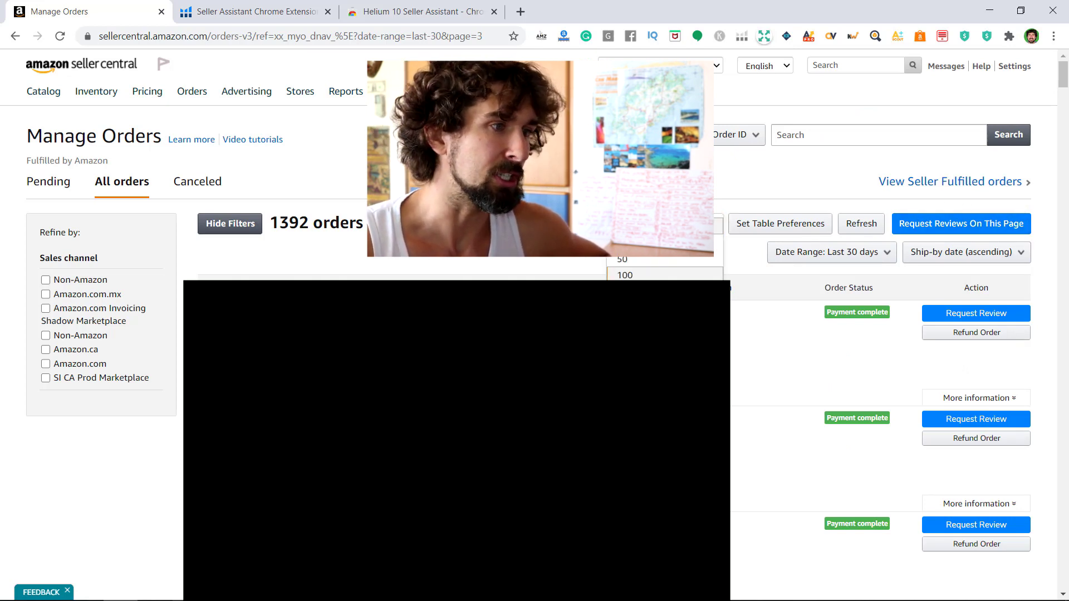
# Run 'Request Reviews On This Page' to send review requests for all listed orders.
pyautogui.click(991, 230)
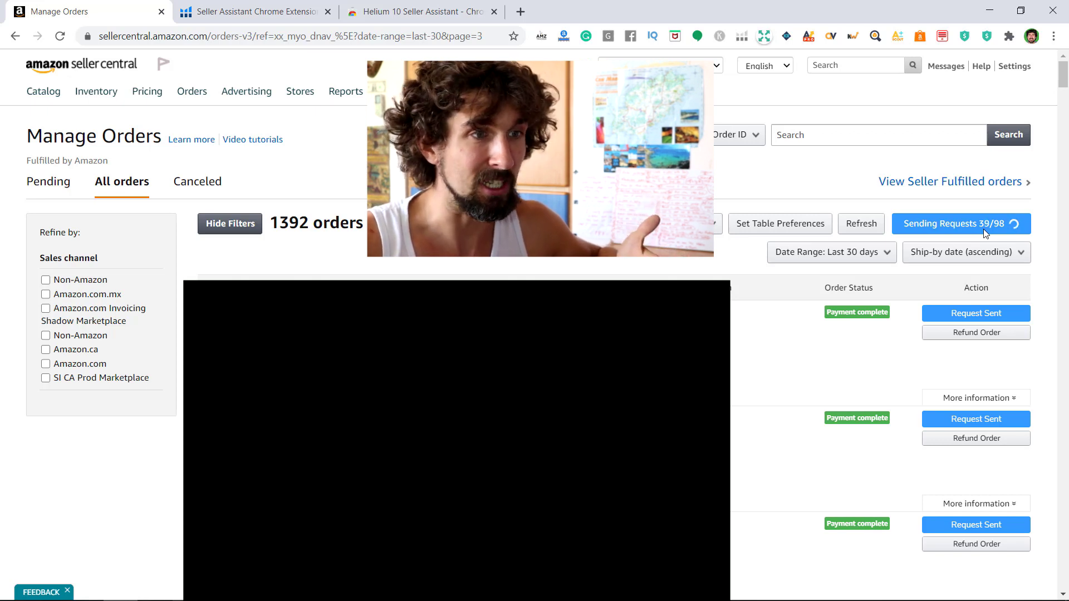
# Go to the Reviews section of the Helium 10 Seller Assistant Web Store listing.
pyautogui.click(245, 11)
pyautogui.click(379, 10)
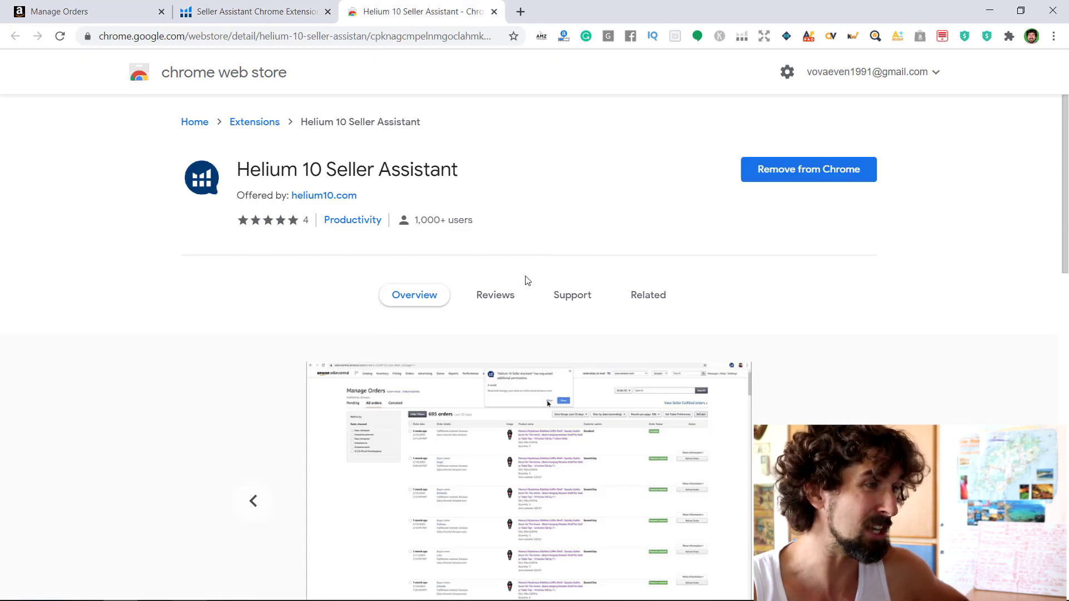
pyautogui.click(495, 293)
pyautogui.scroll(-4, 523, 302)
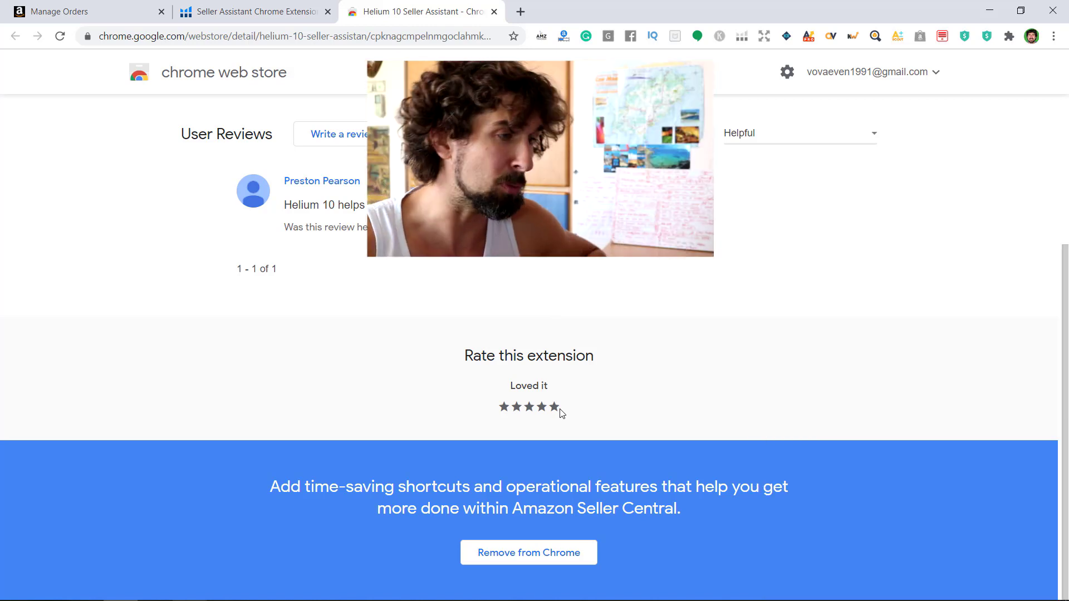
# Rate the extension five stars and start writing the review with 'Hell'.
pyautogui.click(560, 410)
pyautogui.write('It works and gets me more reviews :) Thank you')
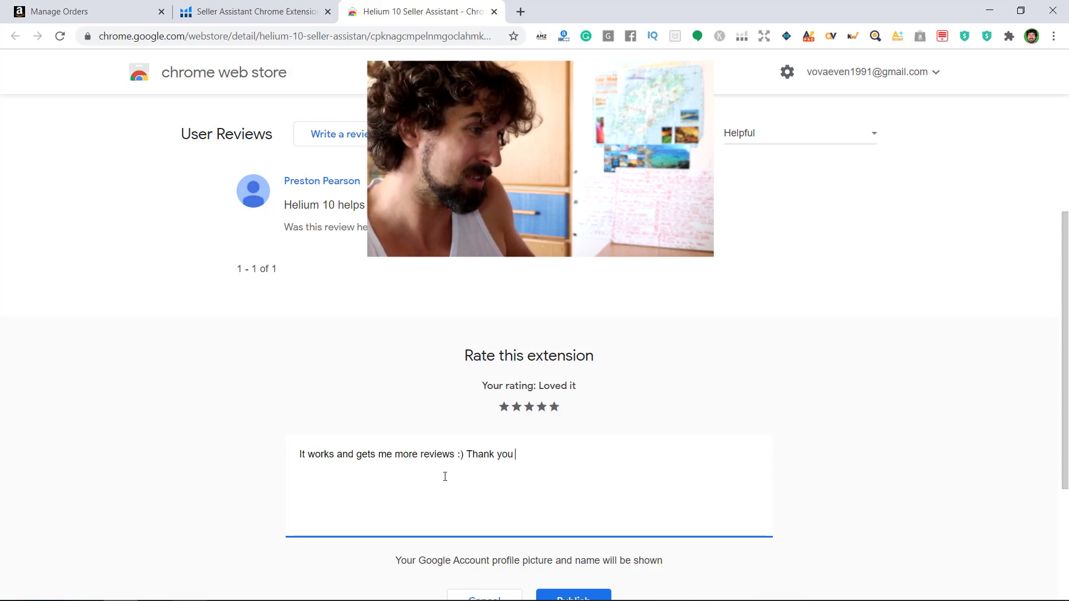
pyautogui.write('Hell')
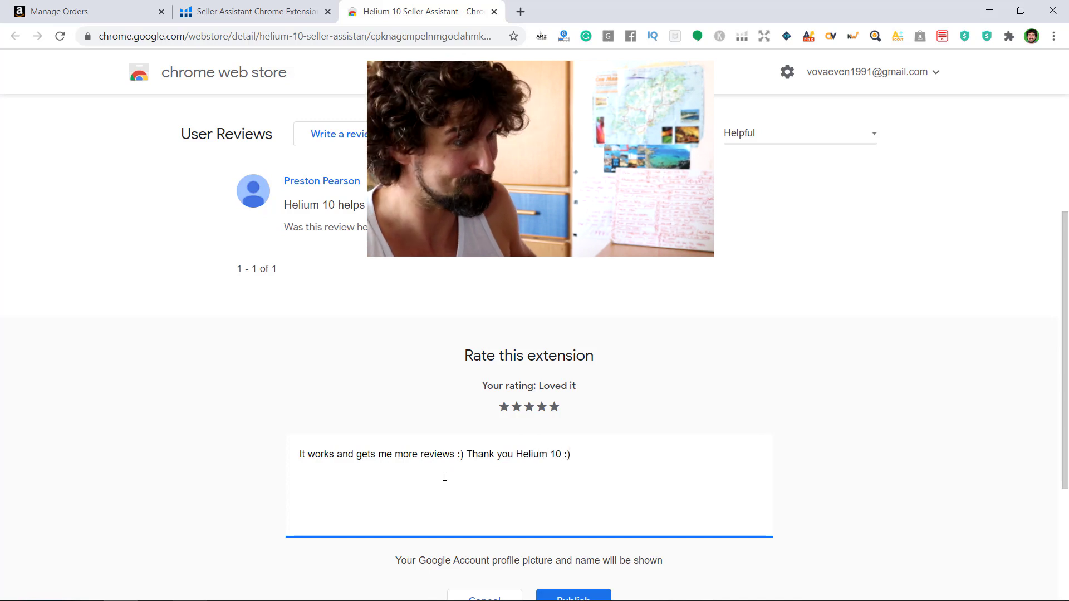
pyautogui.scroll(-3, 439, 470)
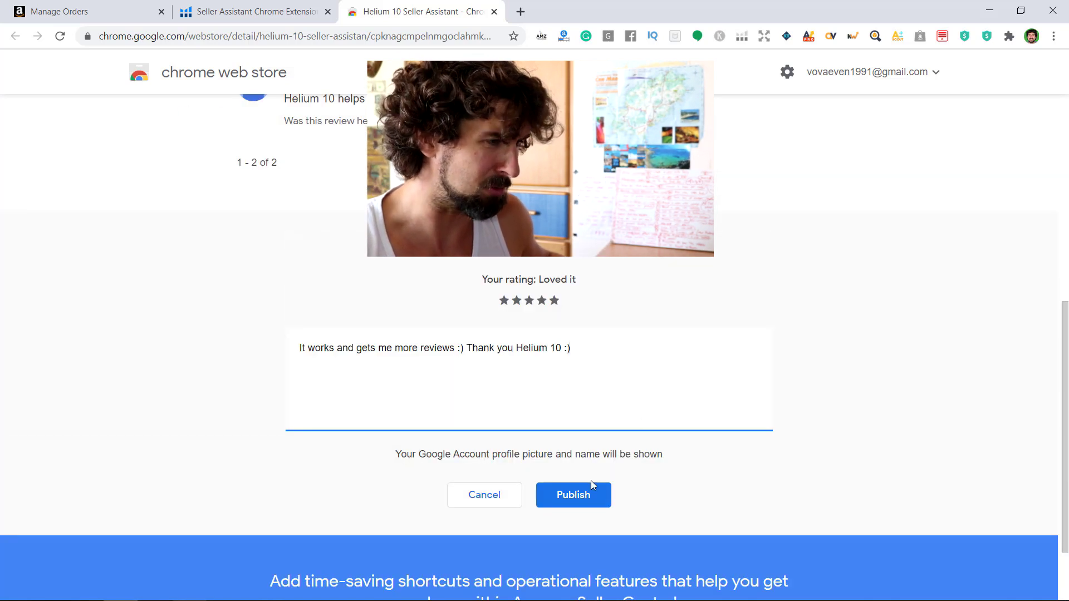
pyautogui.click(590, 490)
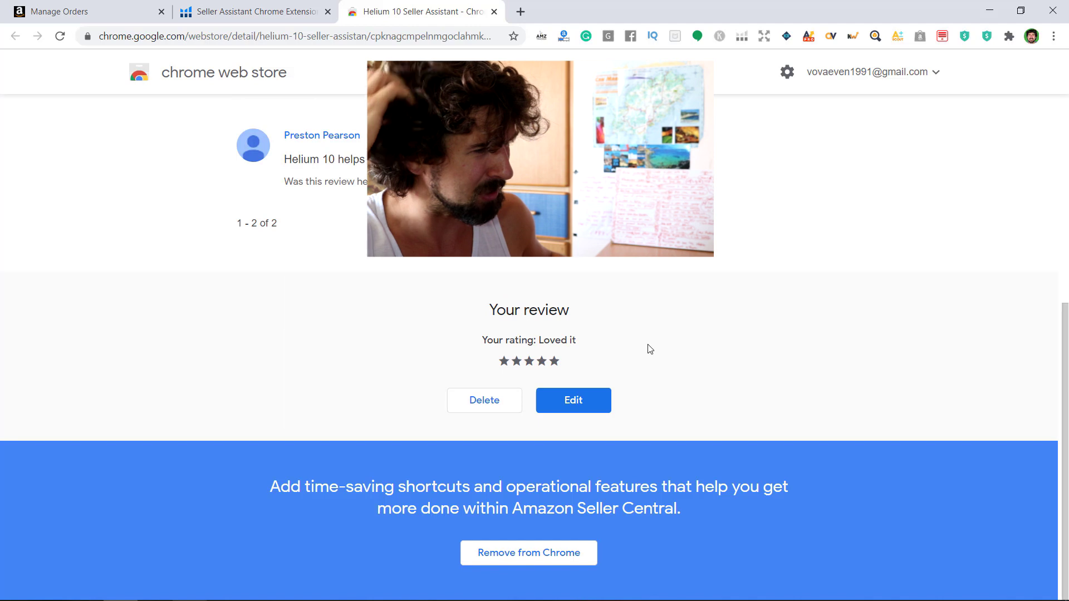
pyautogui.scroll(2, 663, 328)
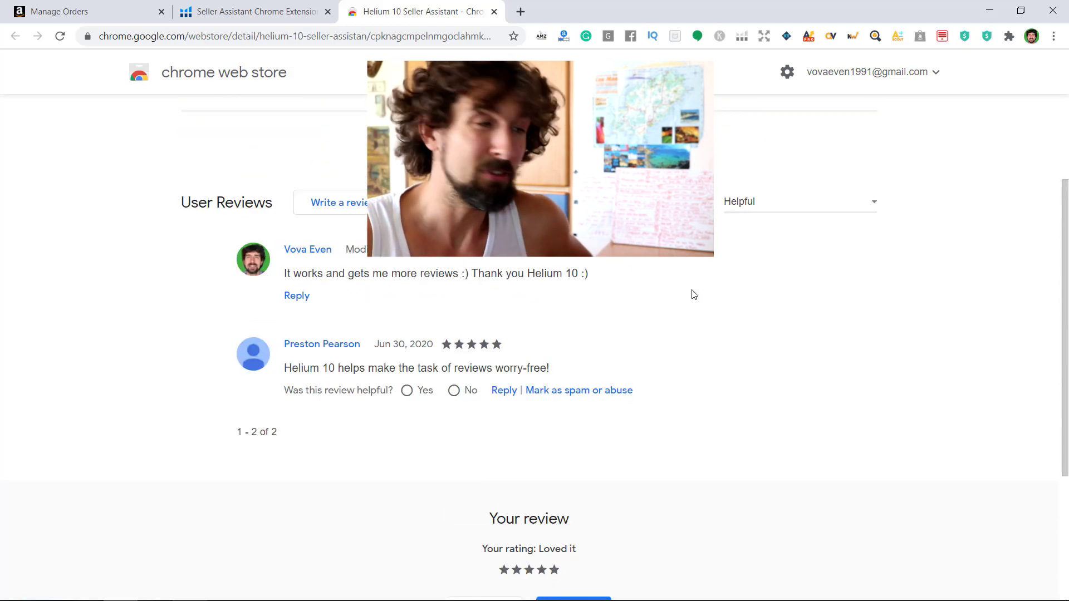